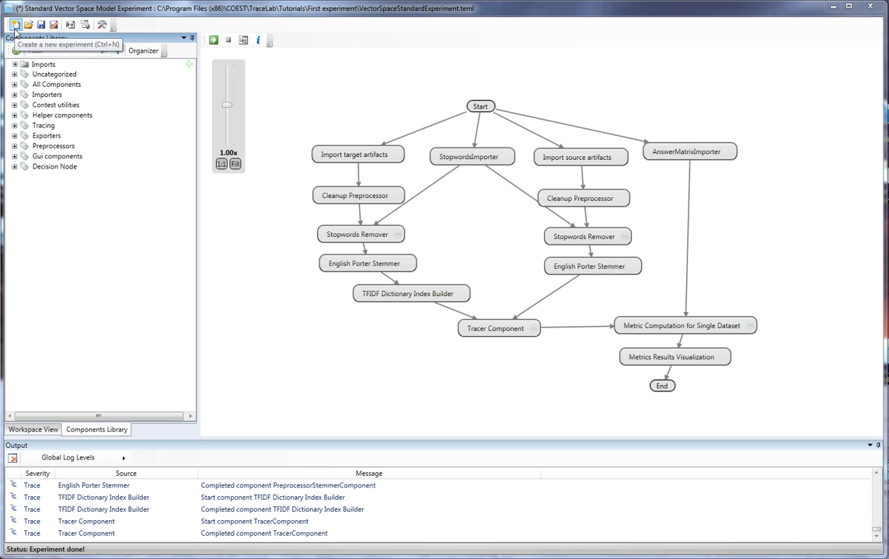
- Start a new experiment named "New VSM Experiment" saved in the Documents\TraceLab\Experiments folder
click(15, 26)
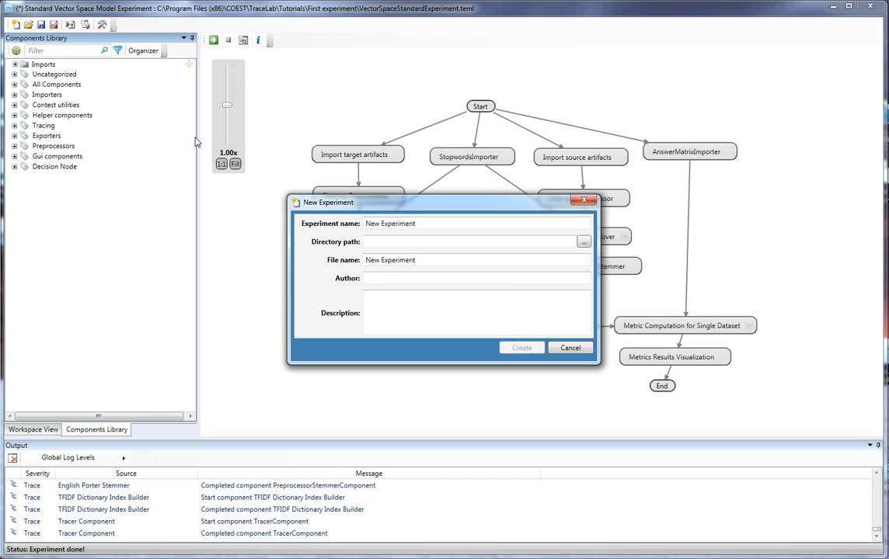
click(380, 226)
text(VSM)
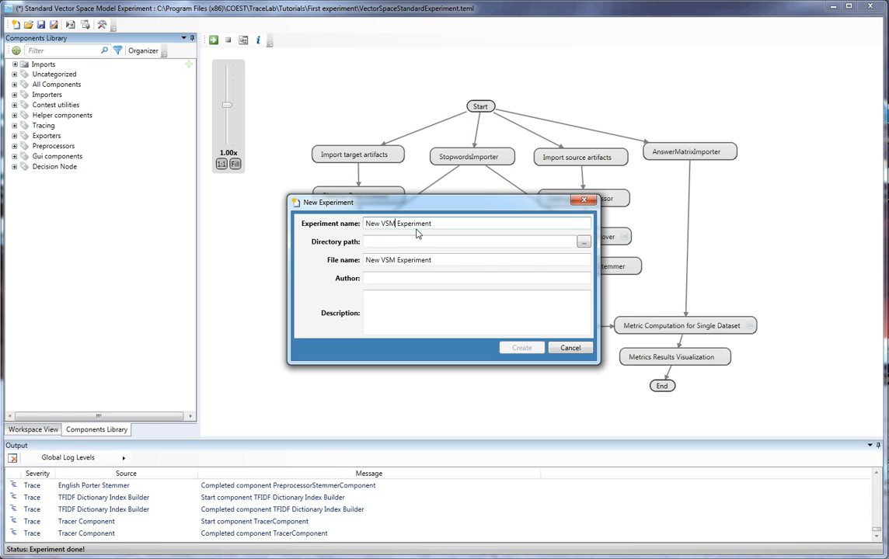
click(582, 244)
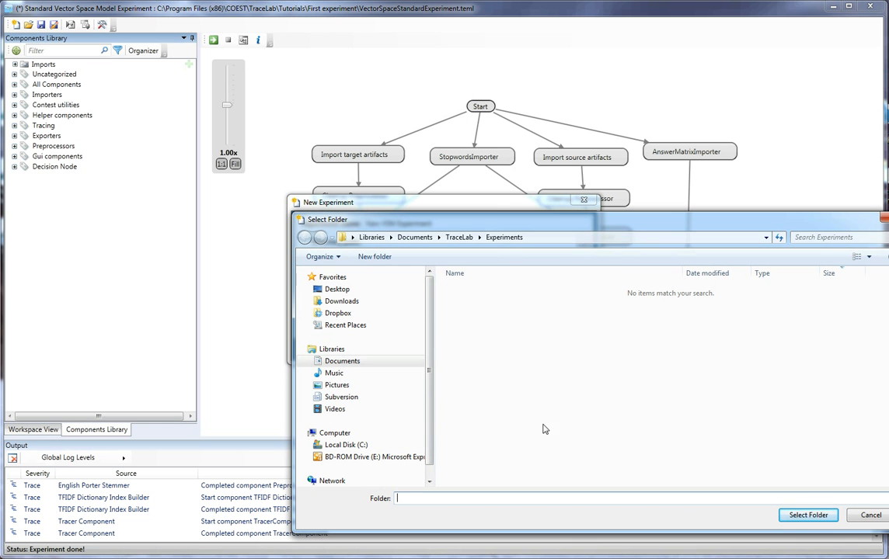
click(798, 517)
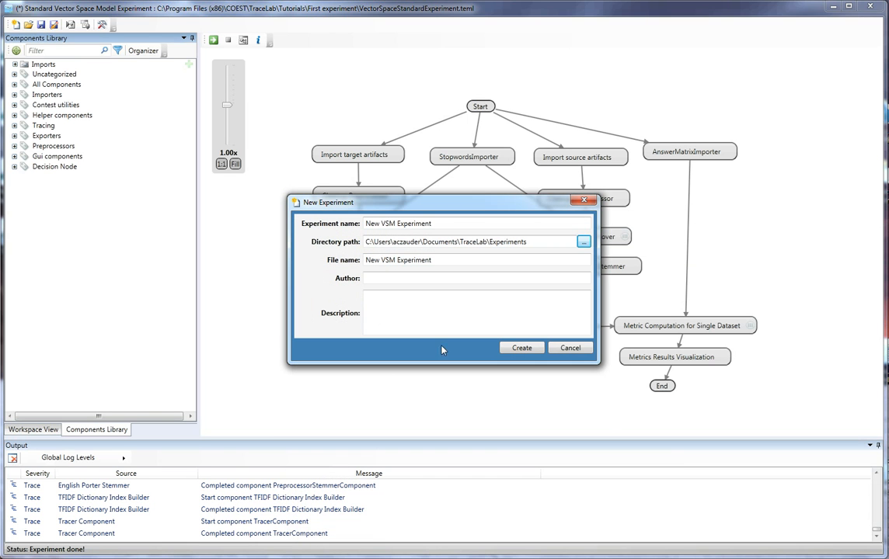
- Enter the author's name and the description "This is tutorial experiment", then create the experiment
click(433, 279)
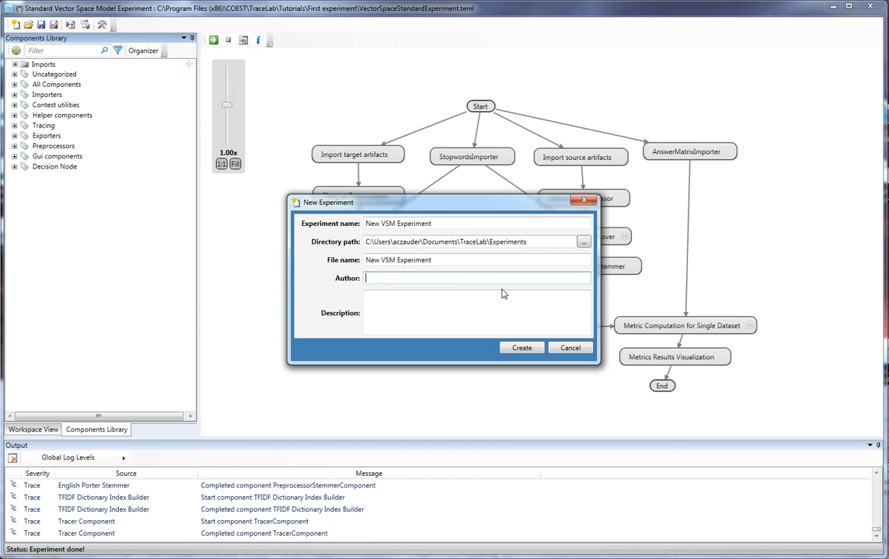
text(Adam)
key(Tab)
text(This is tu)
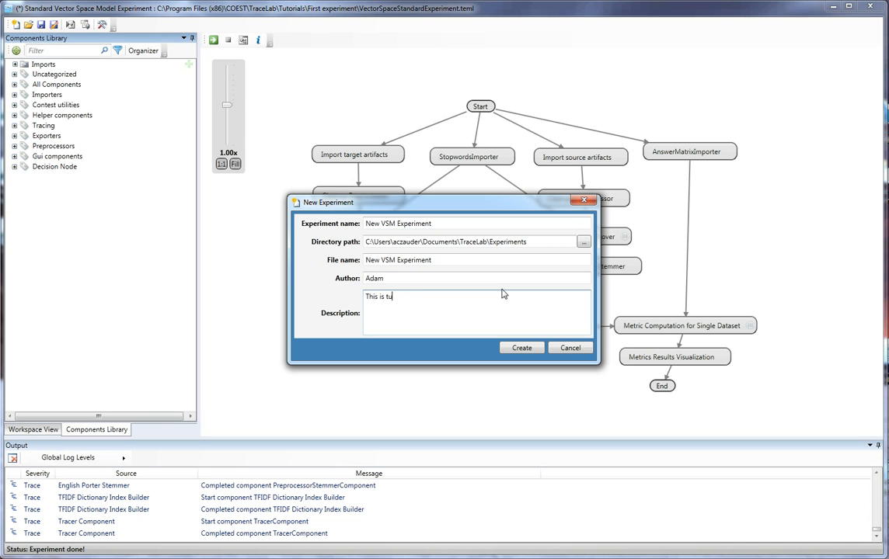
text(torial experiment)
click(519, 348)
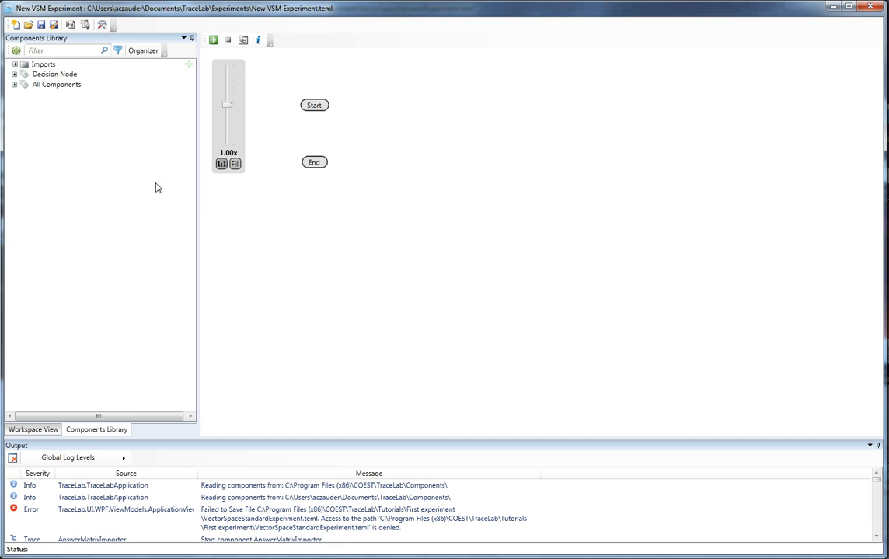
- Import the TraceLab Components and First experiment tutorial data packages into the experiment
click(14, 84)
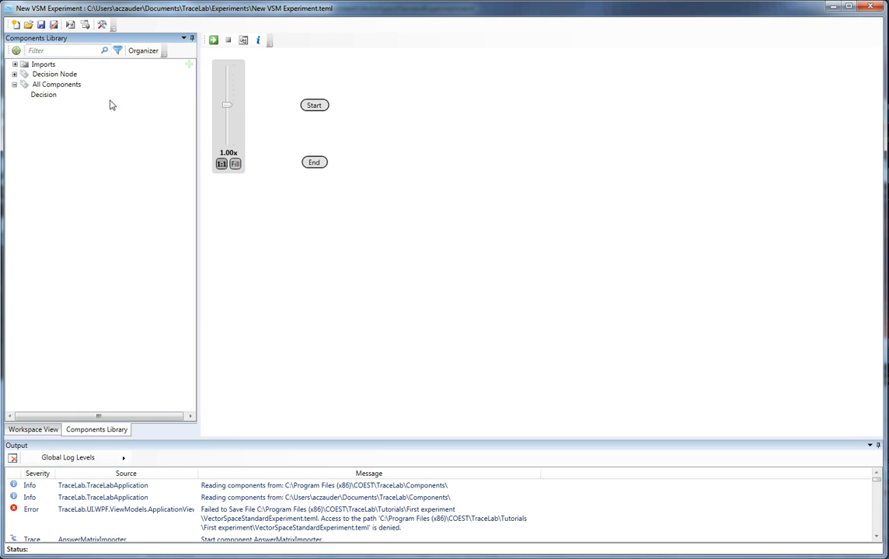
click(188, 66)
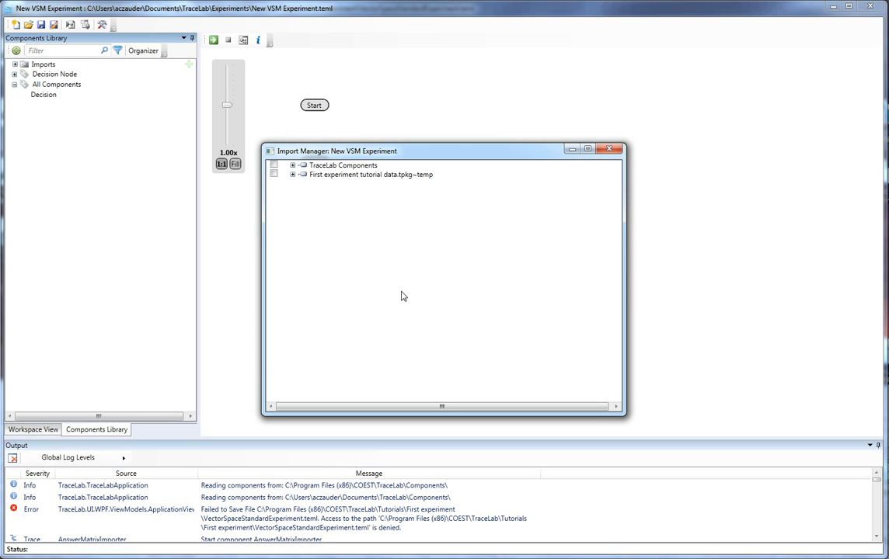
click(273, 166)
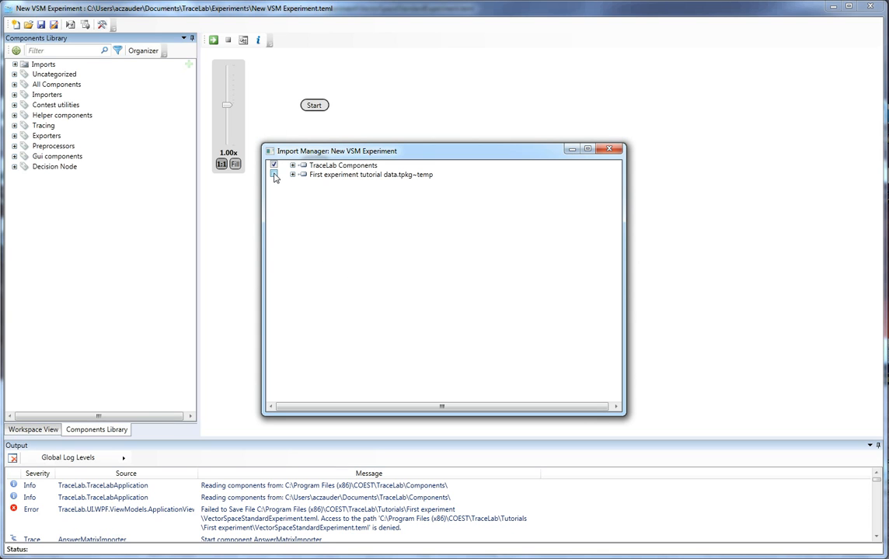
click(273, 175)
- Browse the contents of both imported packages, then close the import manager
click(292, 165)
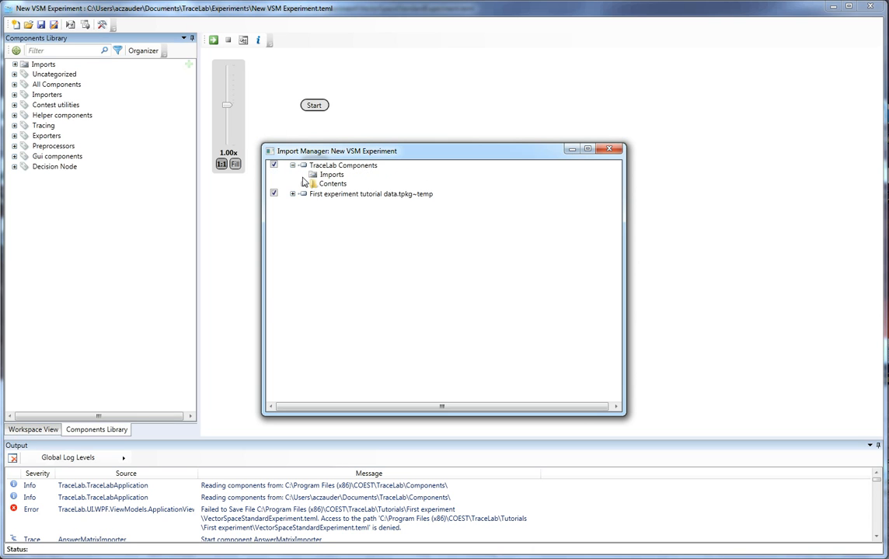
click(304, 184)
click(313, 194)
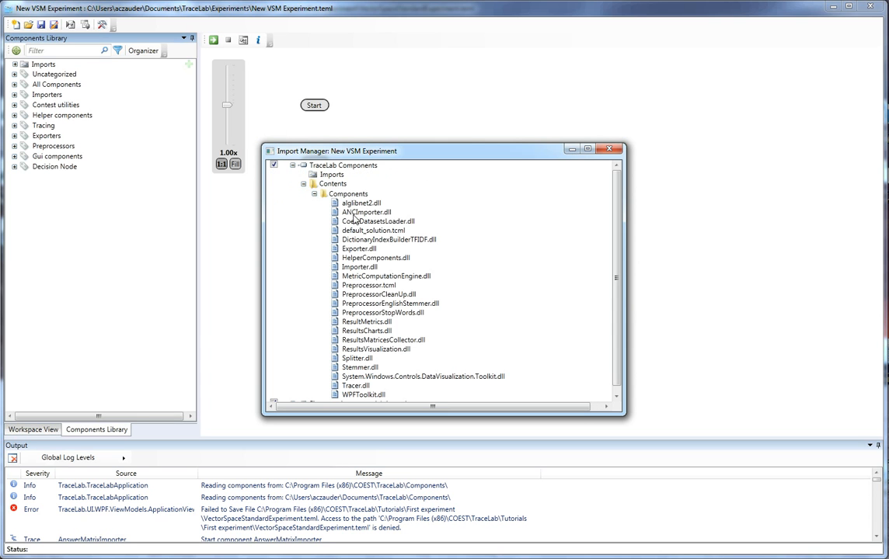
click(313, 194)
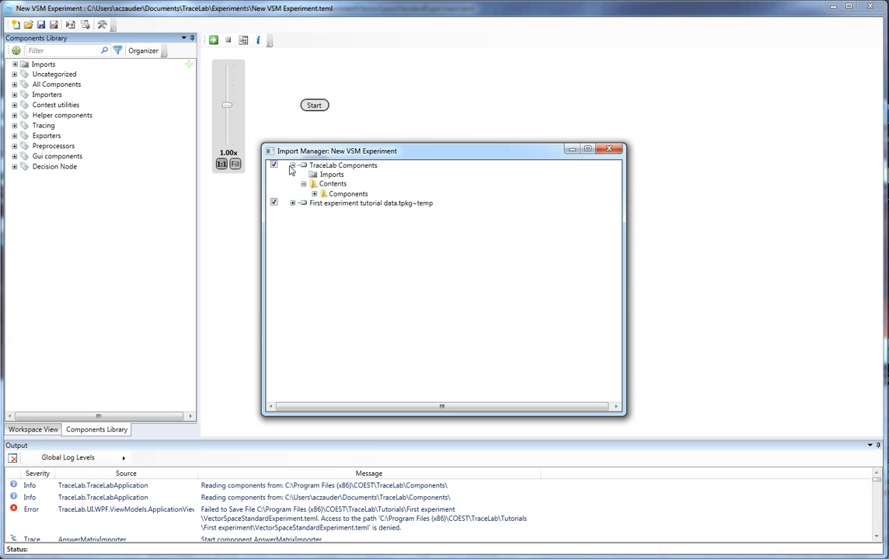
click(293, 166)
click(293, 175)
click(304, 193)
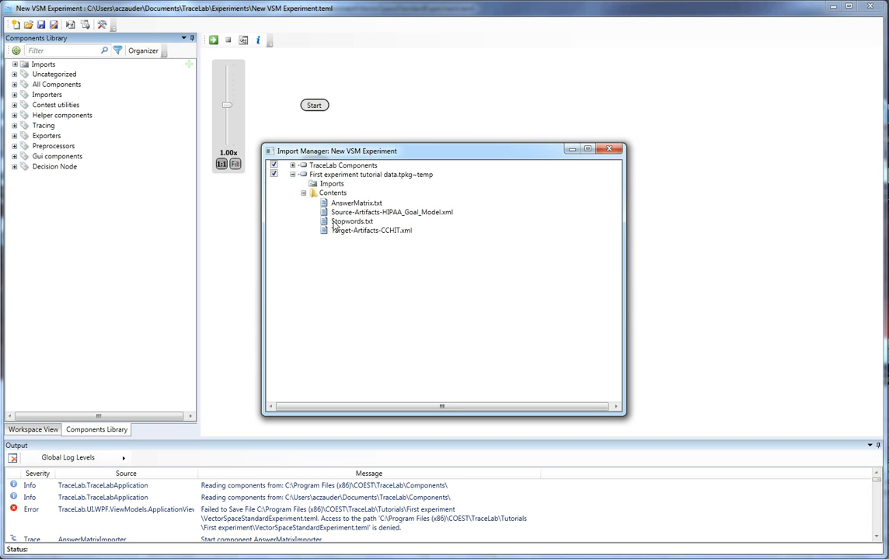
click(304, 193)
click(292, 175)
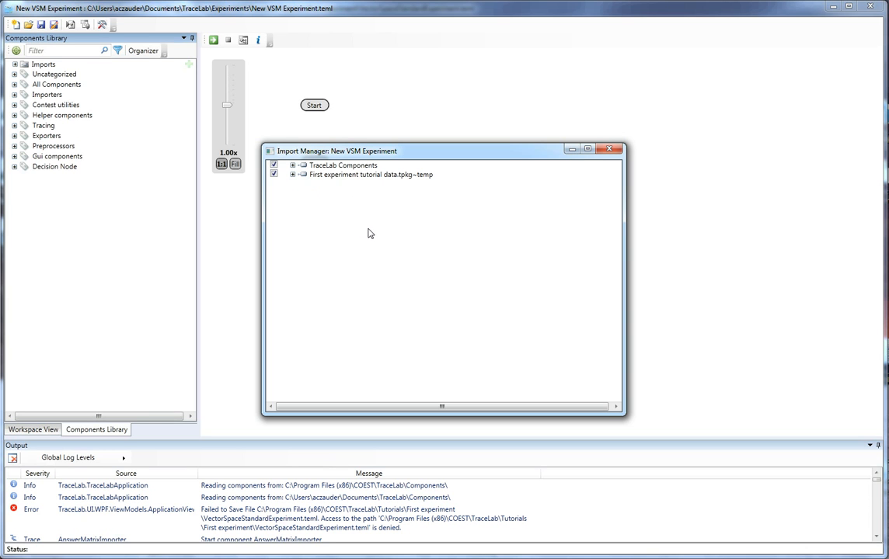
click(615, 151)
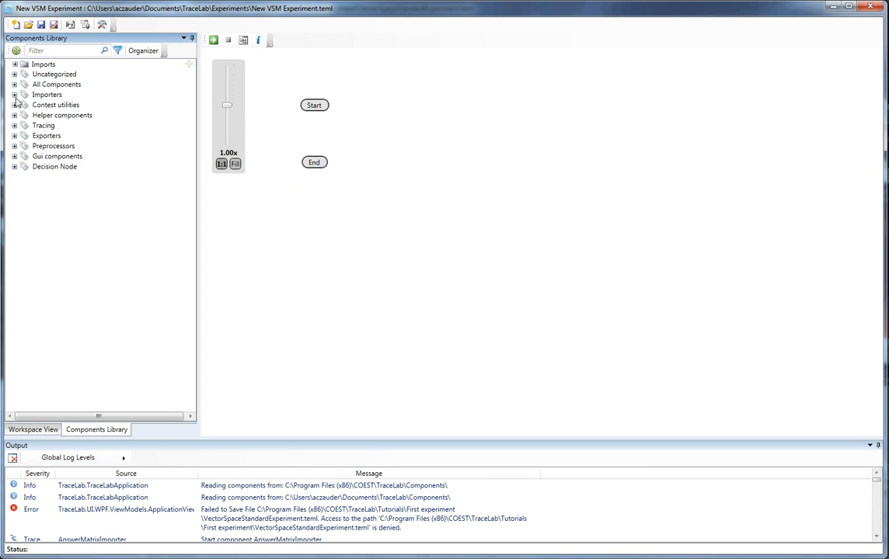
- Look through the All Components list and the workspace view
click(14, 84)
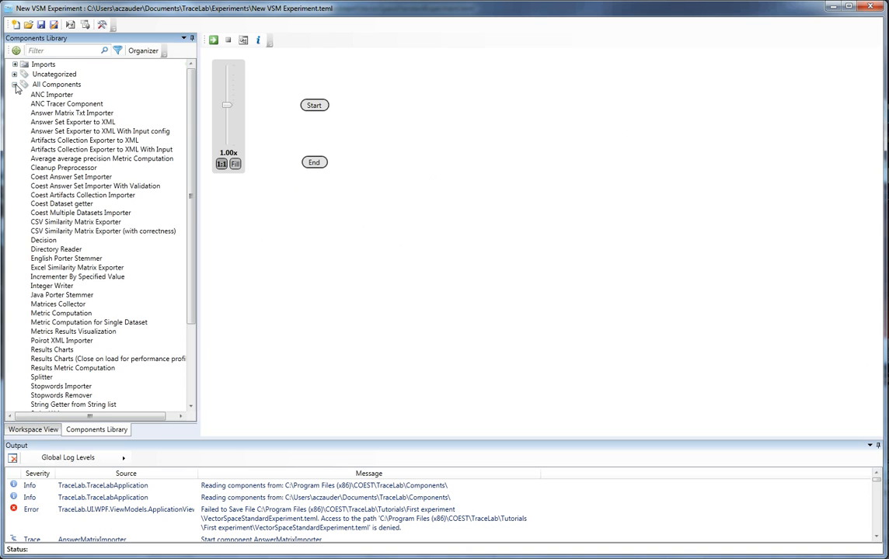
click(14, 84)
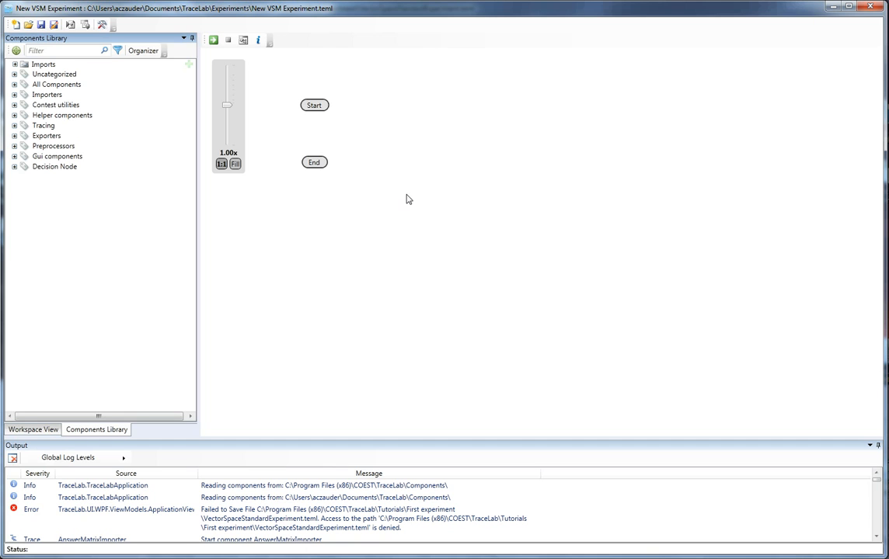
click(39, 432)
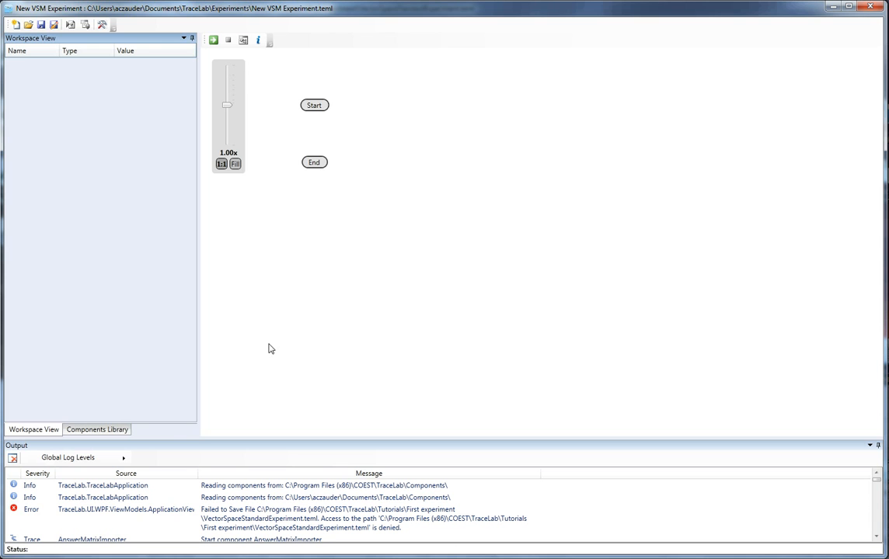
click(95, 428)
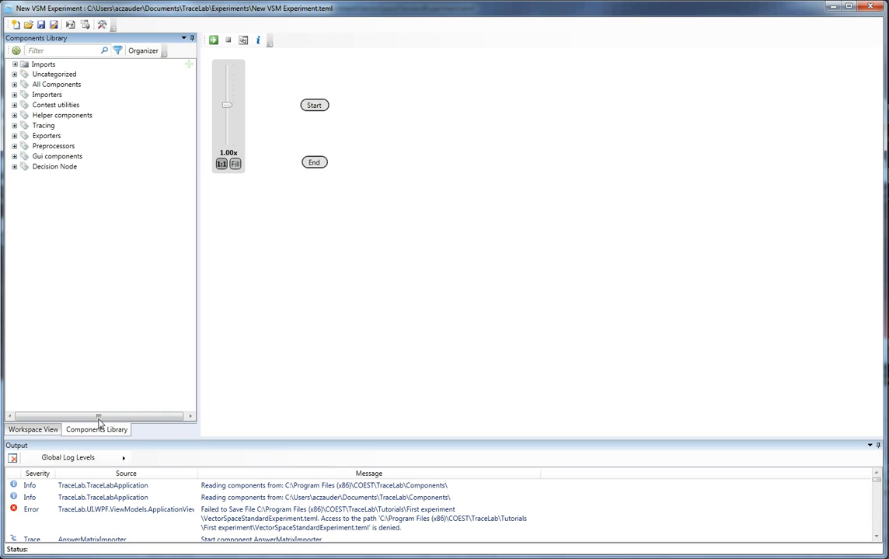
- Add a Poirot XML Importer from Importers > TLArtifactsCollection > From XML to the canvas below Start
click(47, 96)
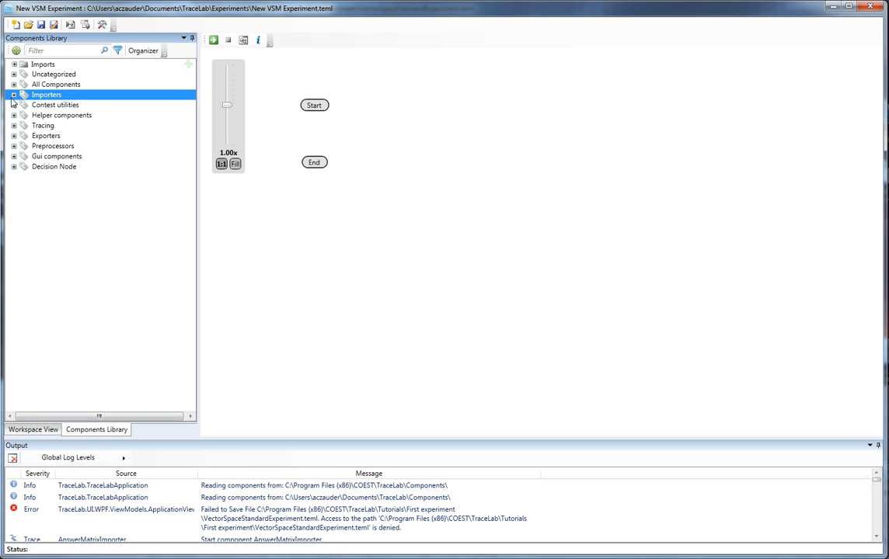
click(13, 94)
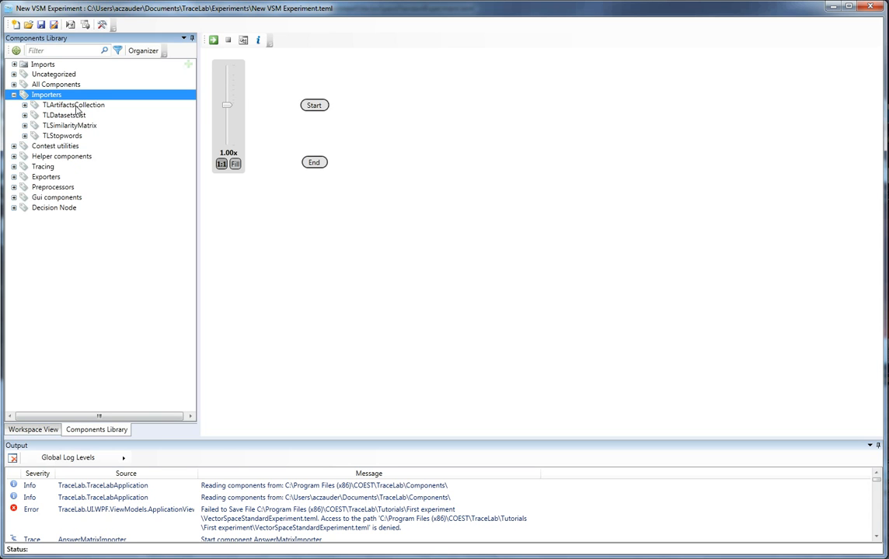
click(81, 107)
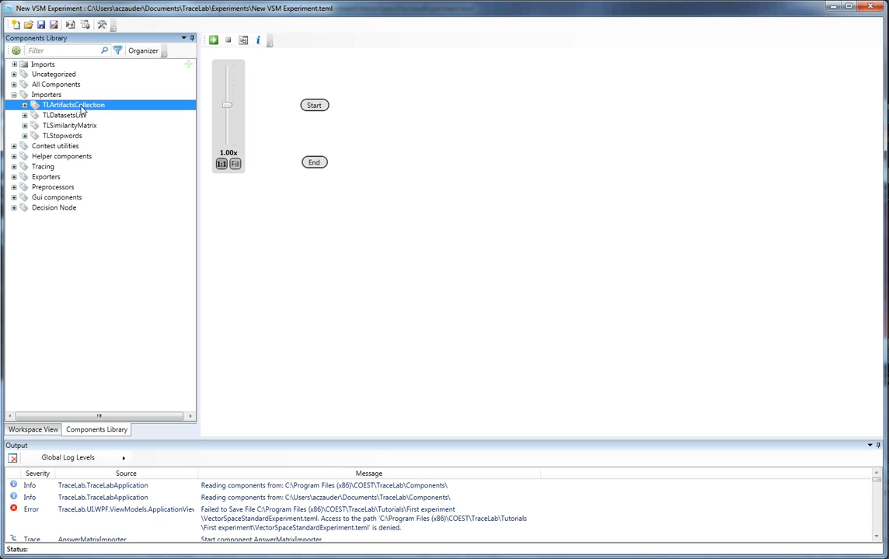
click(25, 105)
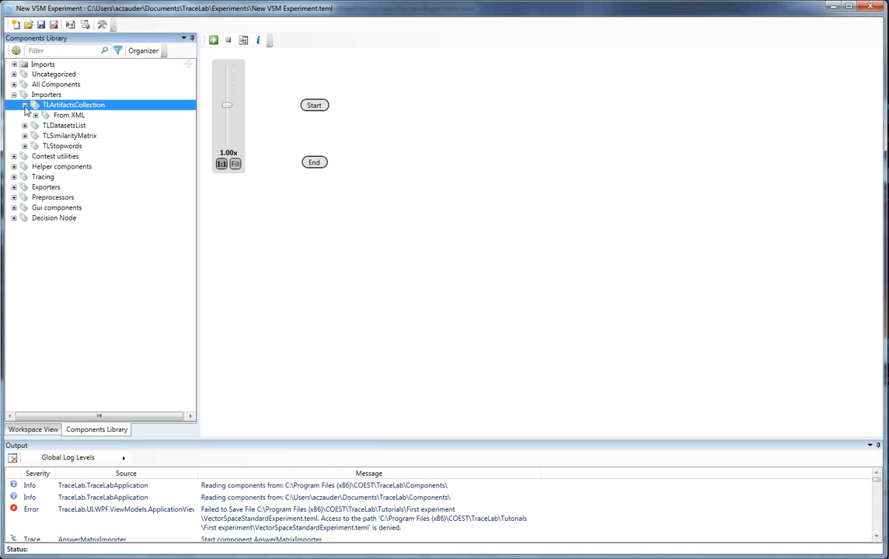
click(75, 117)
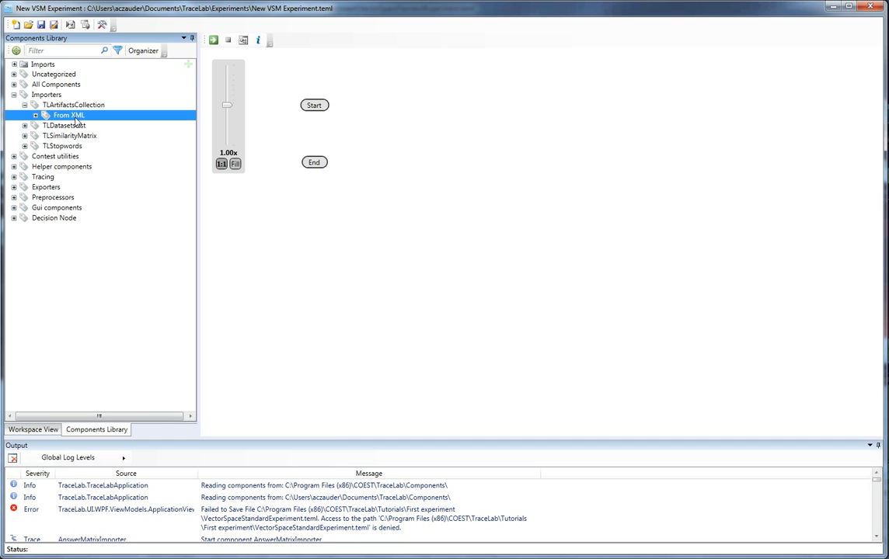
click(35, 115)
mouse_move(73, 129)
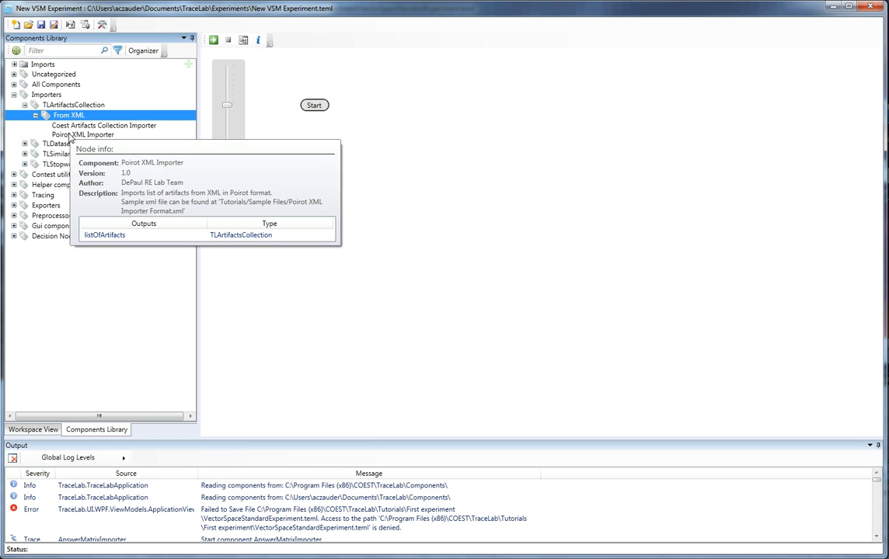
drag(69, 137, 370, 144)
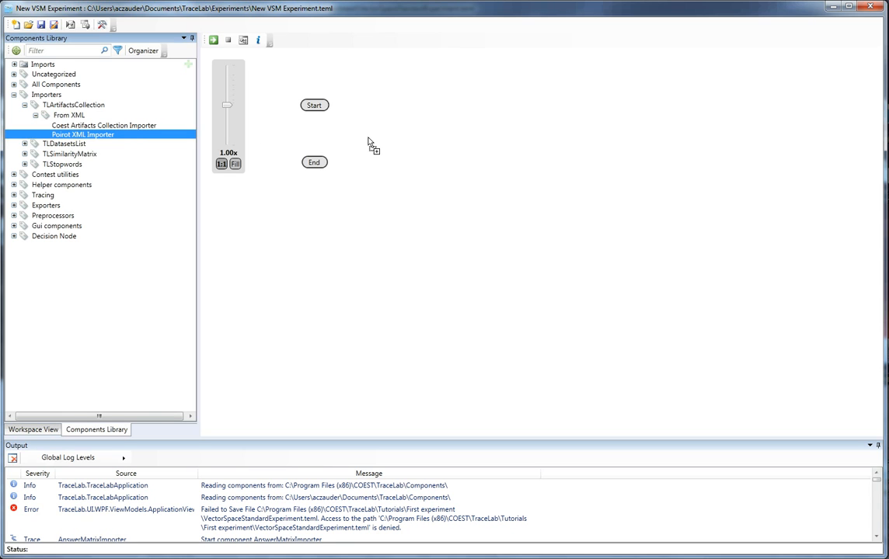
drag(370, 143, 367, 140)
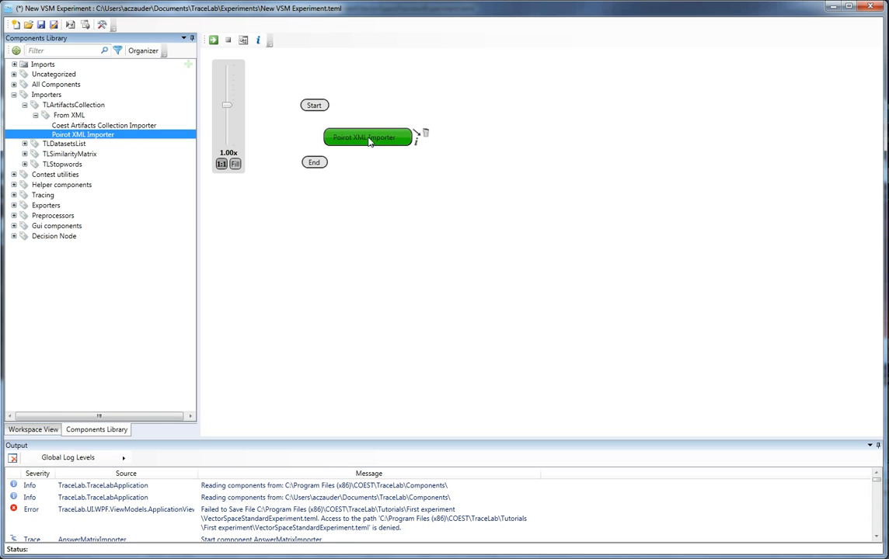
- Move the End node below the importer and open the Poirot XML Importer's configuration settings
drag(318, 164, 351, 198)
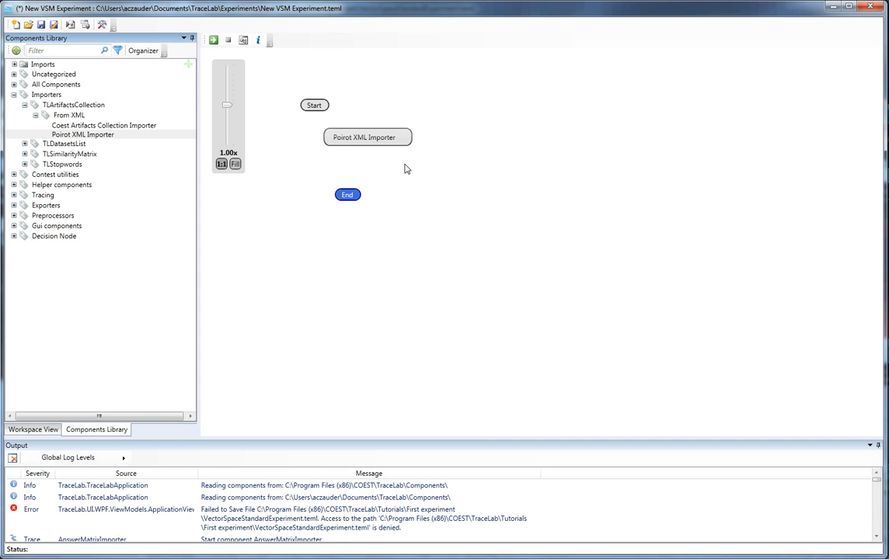
click(416, 143)
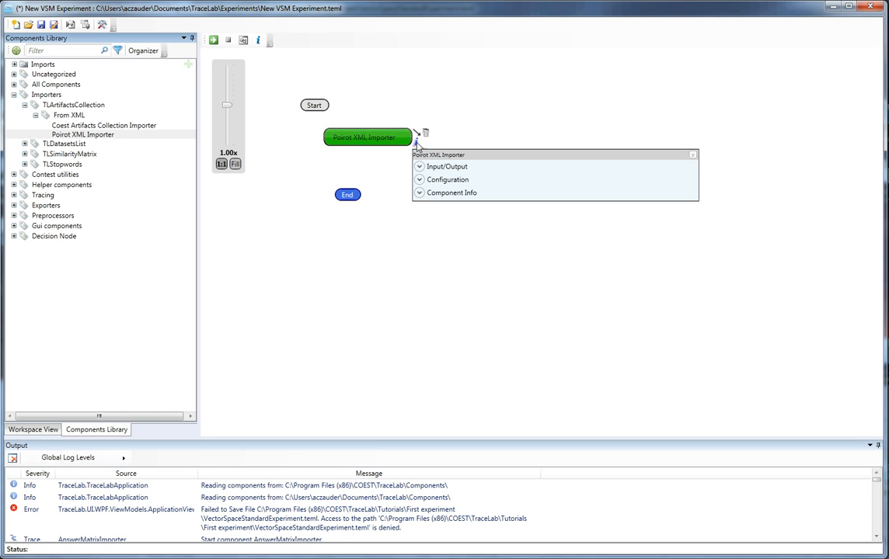
click(432, 180)
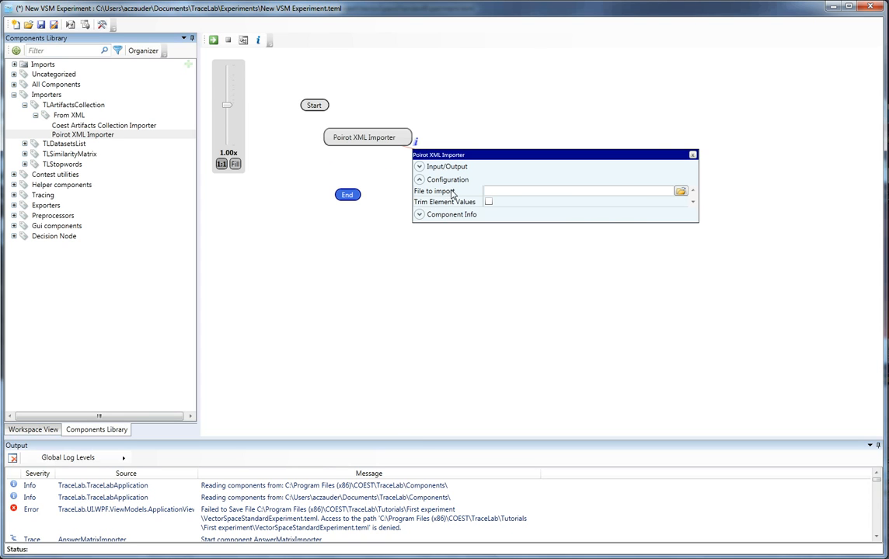
- Set the importer's file to import to Source-Artifacts-HIPAA_Goal_Model.xml from the First experiment tutorial data package
click(680, 192)
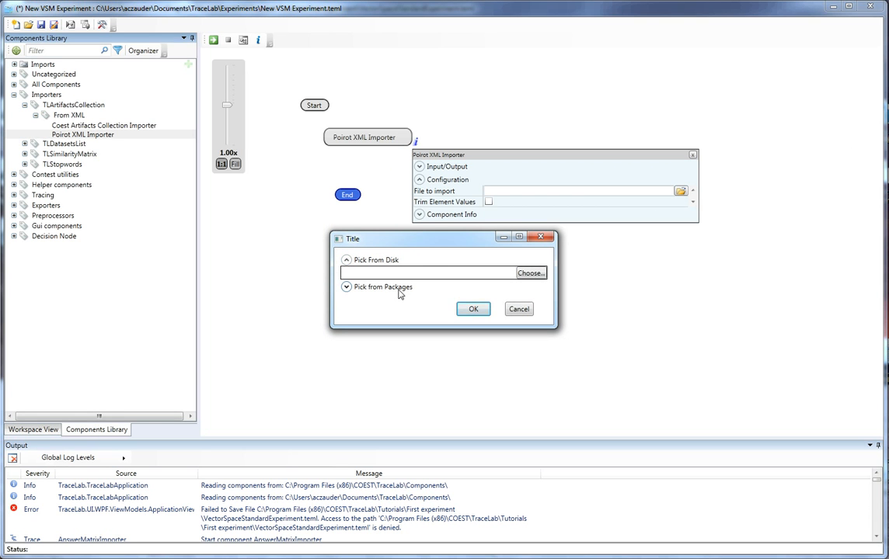
click(346, 287)
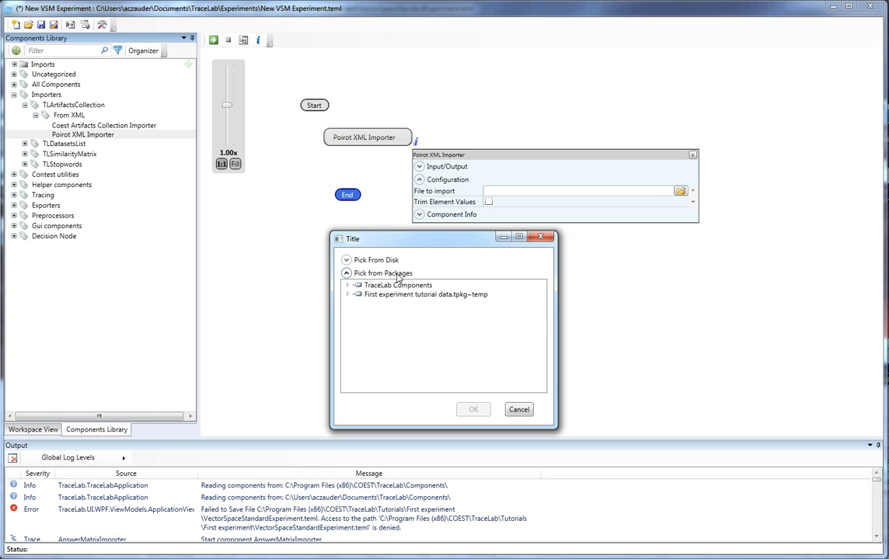
click(348, 295)
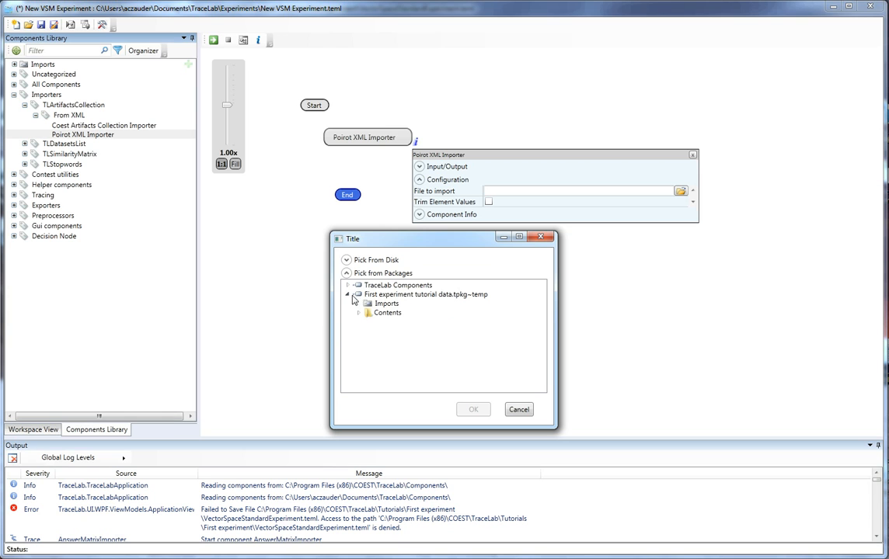
click(358, 314)
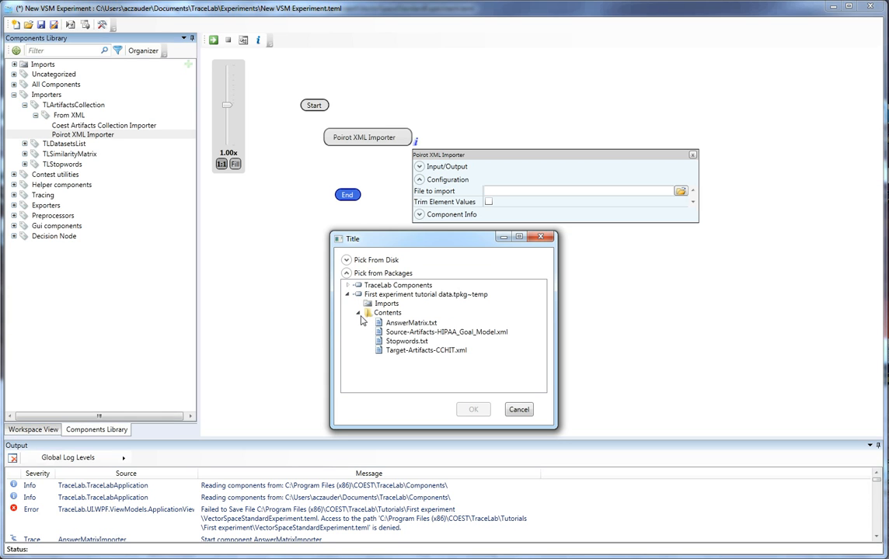
click(423, 333)
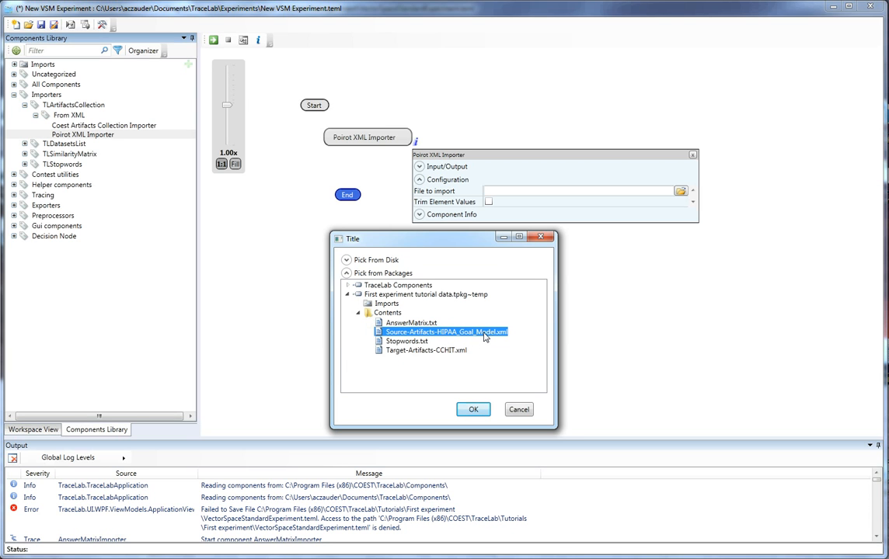
click(473, 409)
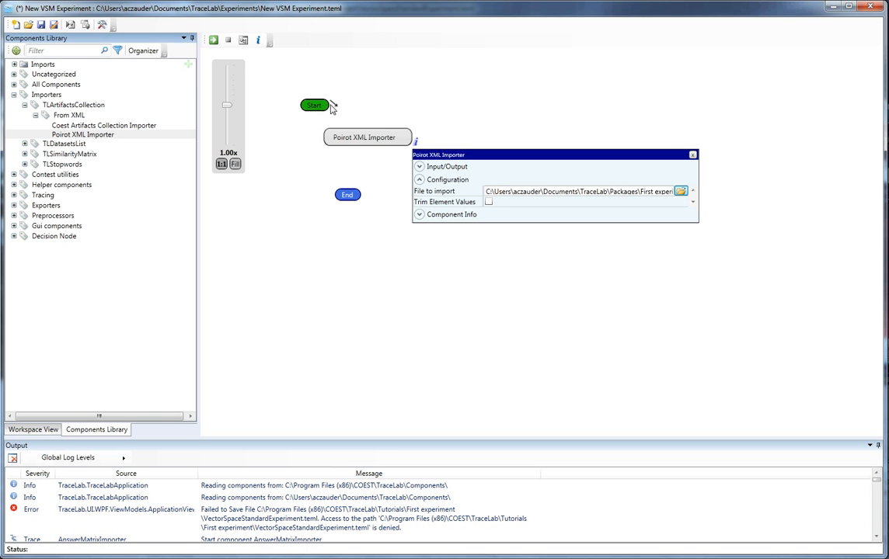
- Connect Start to the Poirot XML Importer and the importer to End, then run the experiment
drag(330, 109, 335, 135)
drag(418, 137, 347, 194)
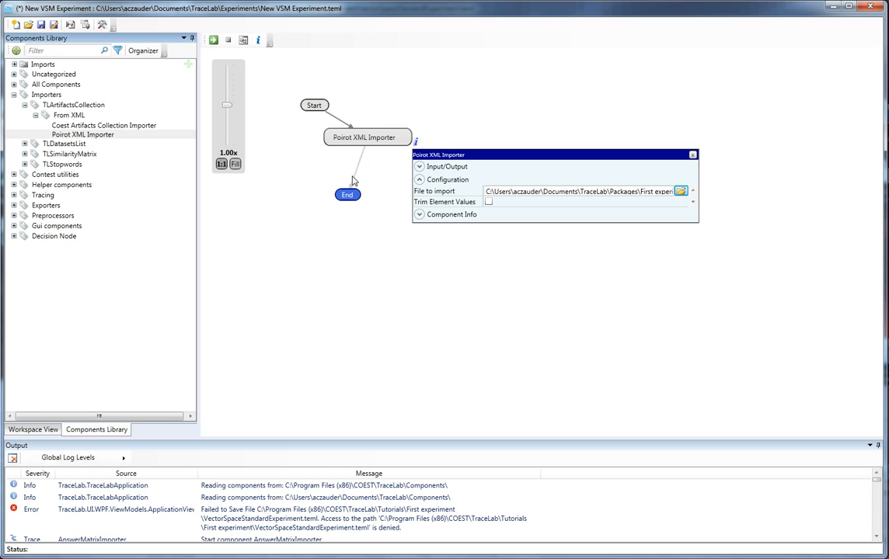
click(213, 39)
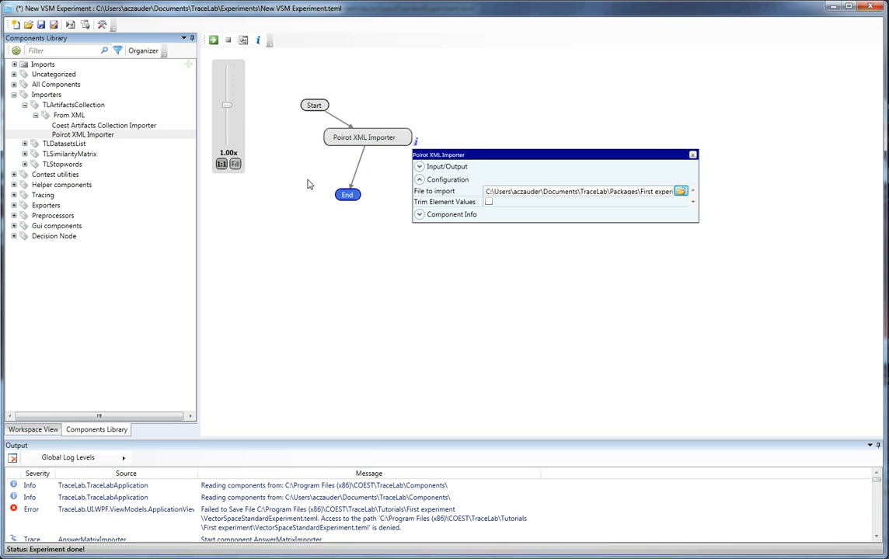
click(43, 432)
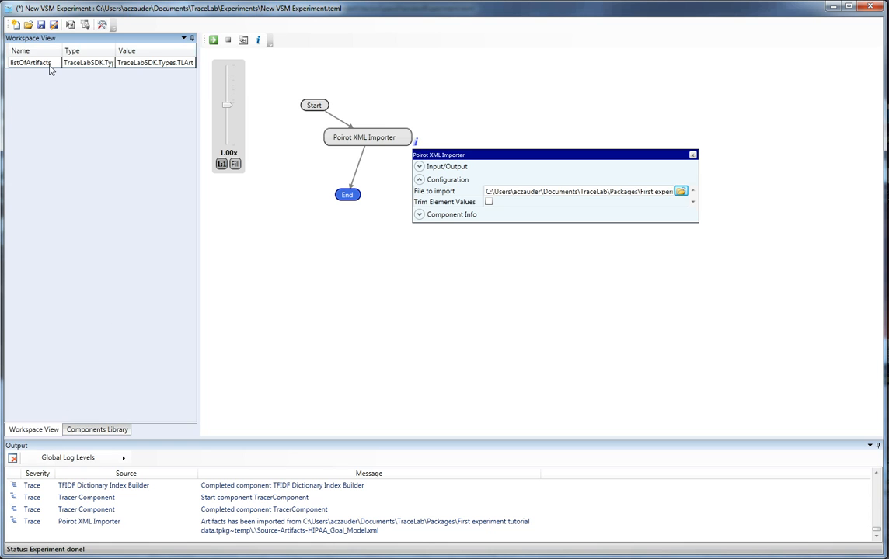
- Expand the importer's Input/Output section and enable Trim Element Values
click(458, 167)
click(534, 194)
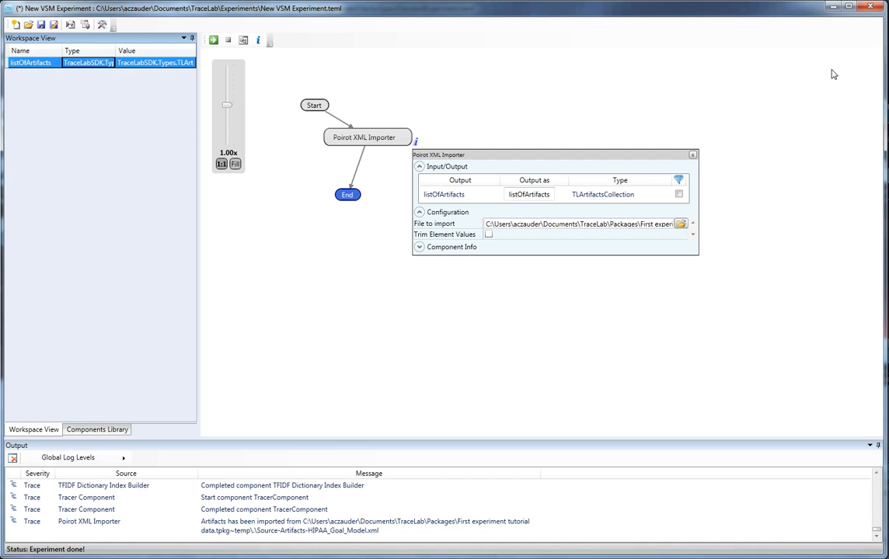
click(488, 235)
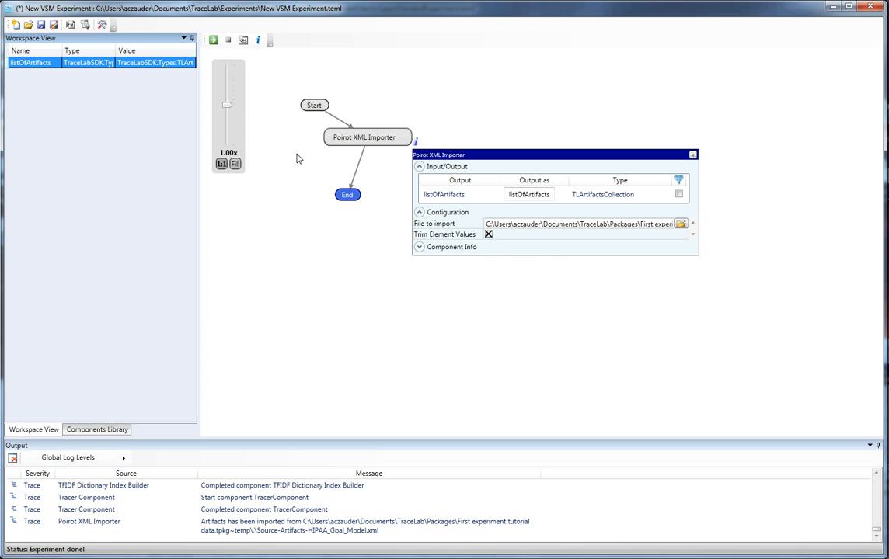
- Run the experiment again and open the listOfArtifacts workspace item to inspect the imported artifacts
click(213, 40)
click(105, 61)
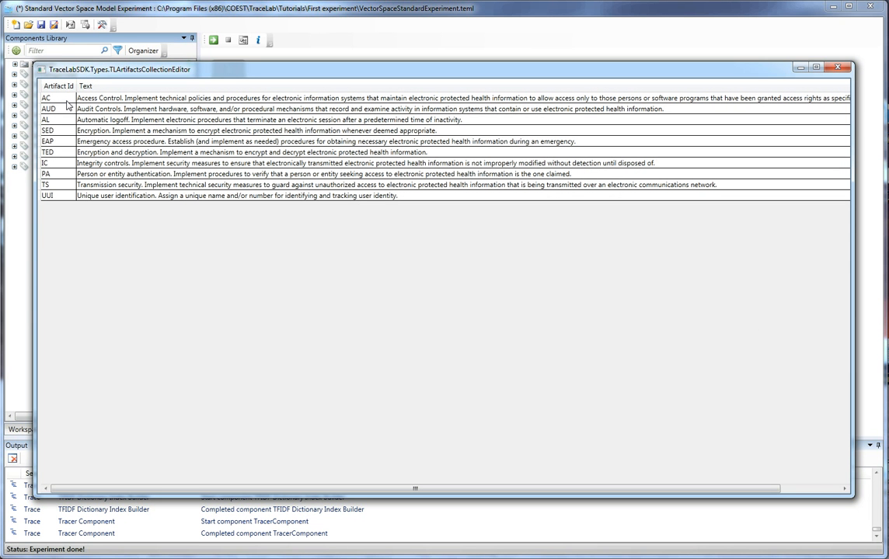